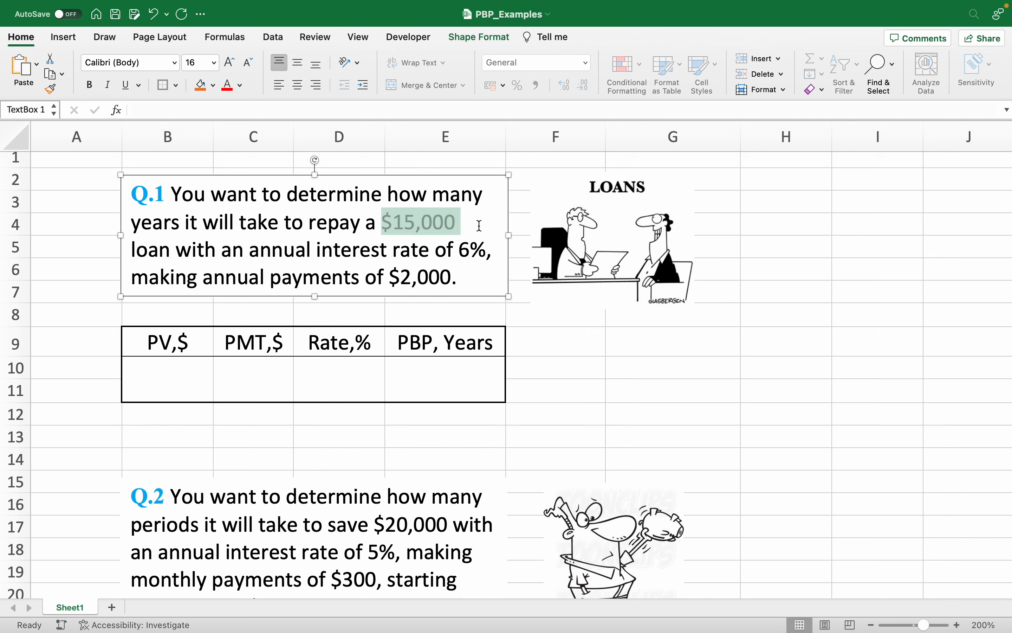
Step: Enter the Q.1 loan amount of 15000 under PV,$ in the first table
left_click_drag(249, 249, 497, 251)
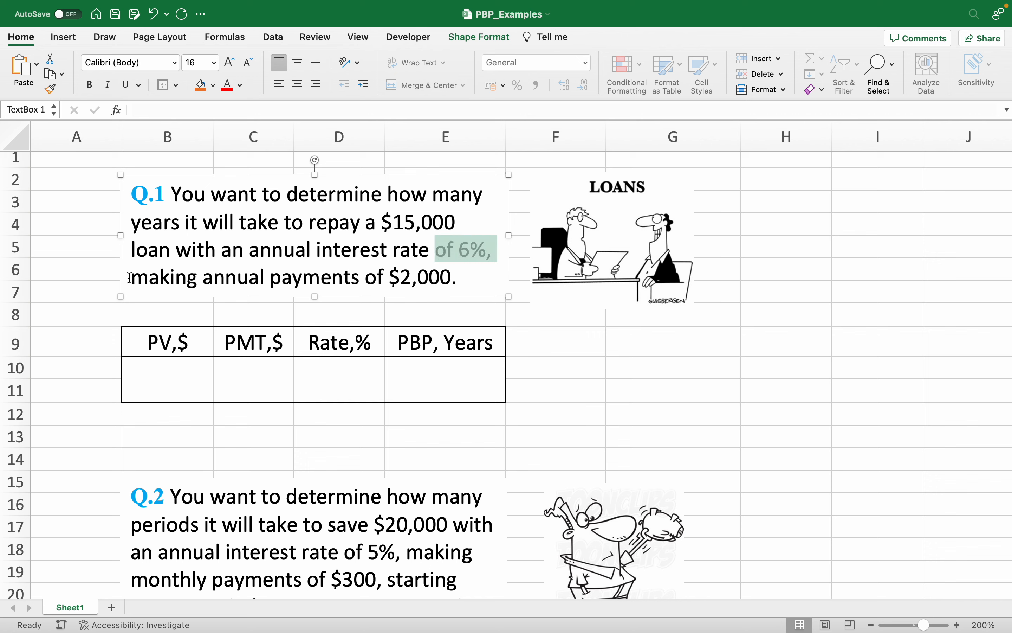
left_click_drag(132, 278, 310, 279)
left_click(174, 374)
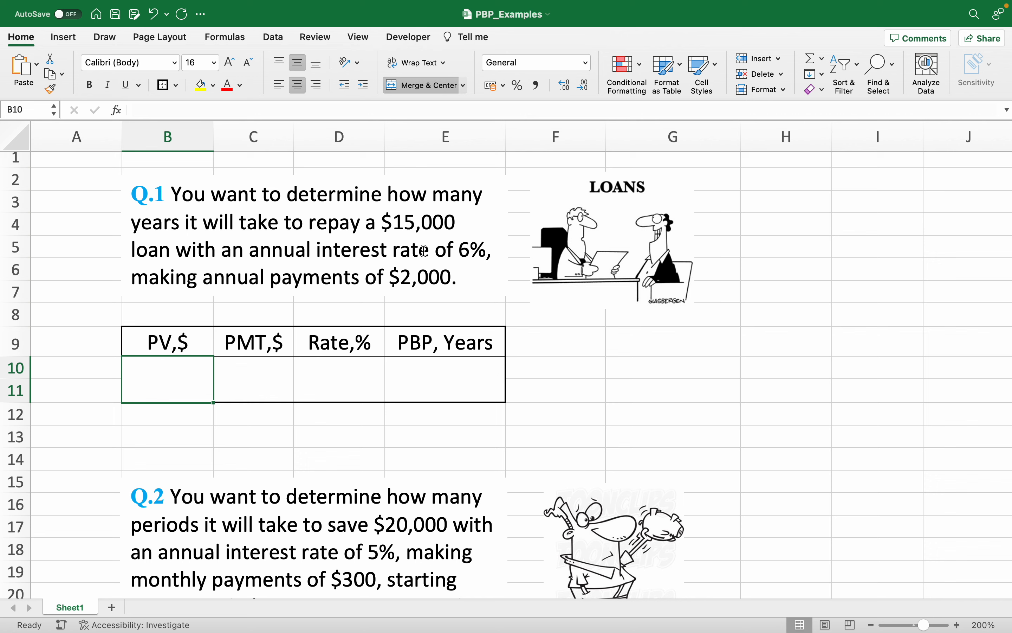
type("15000")
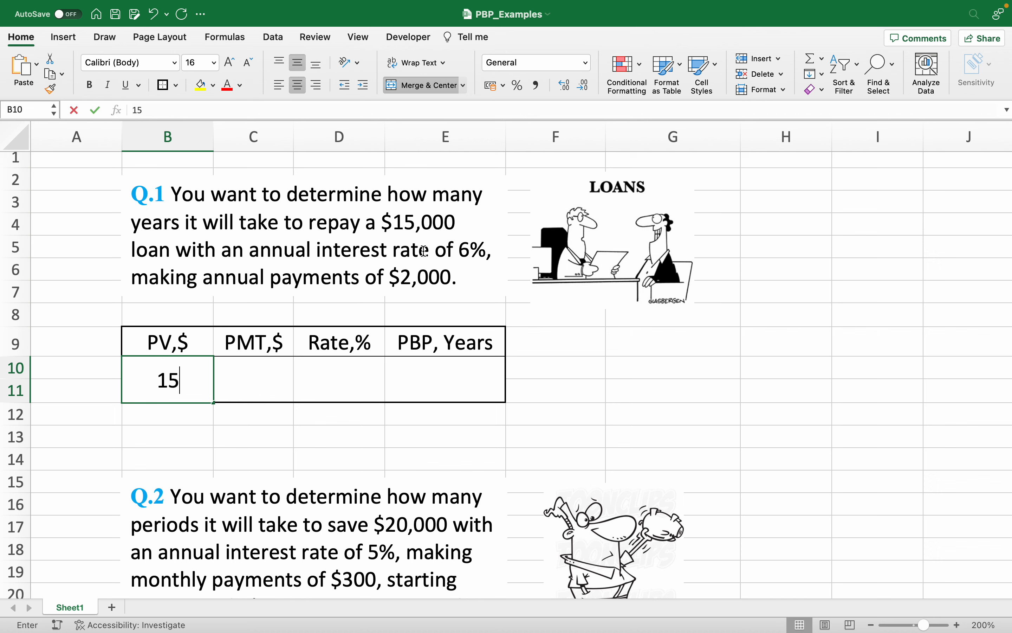
key("Return")
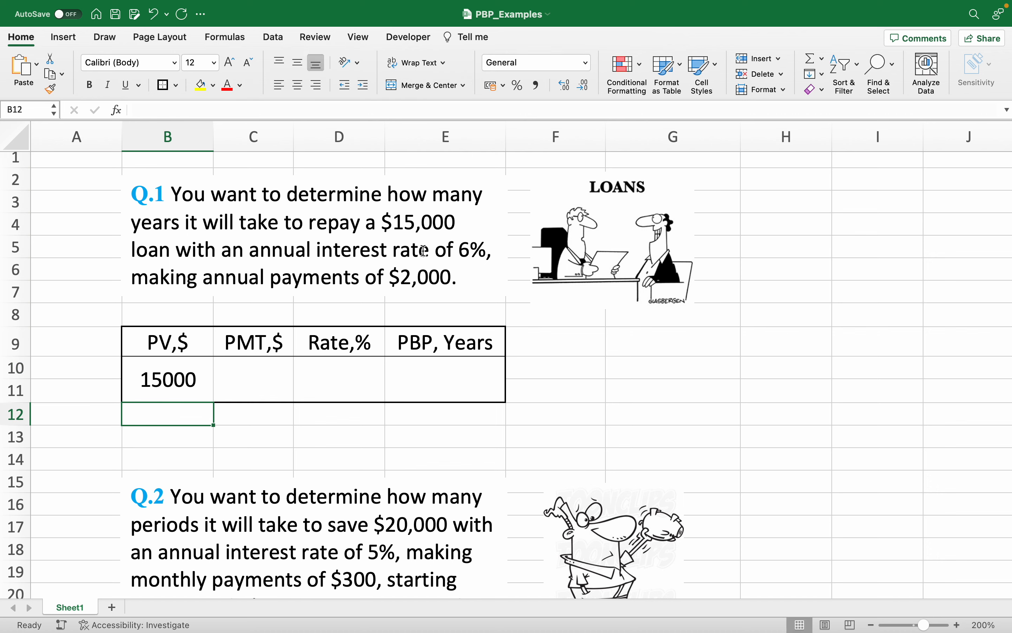
Step: Fill in the Q.1 table with an annual payment of -2000 and an interest rate of 6%
left_click(252, 378)
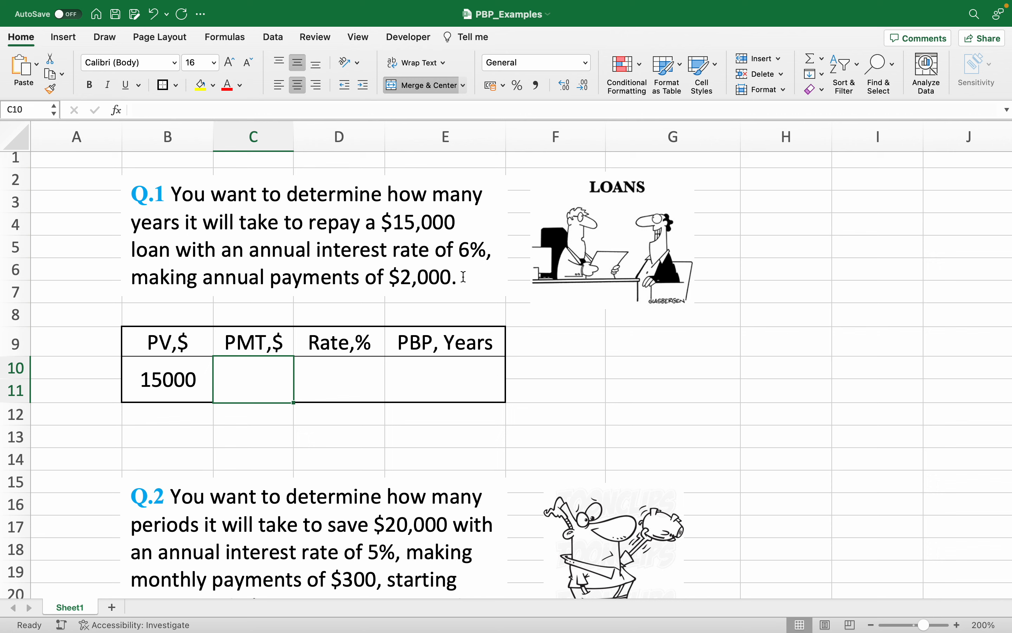
type("-2000")
key("Return")
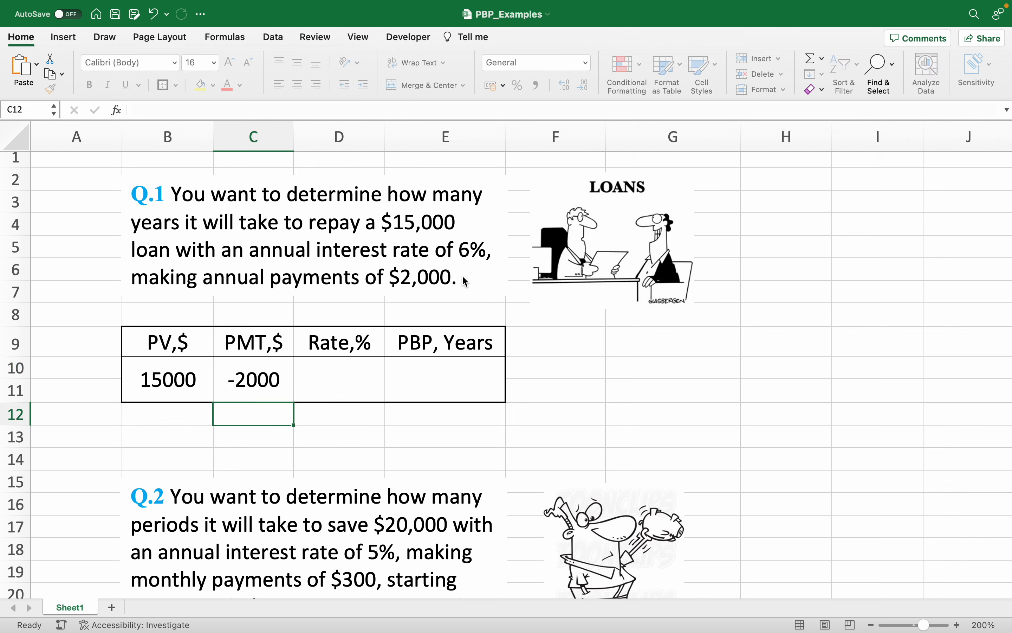
left_click(349, 372)
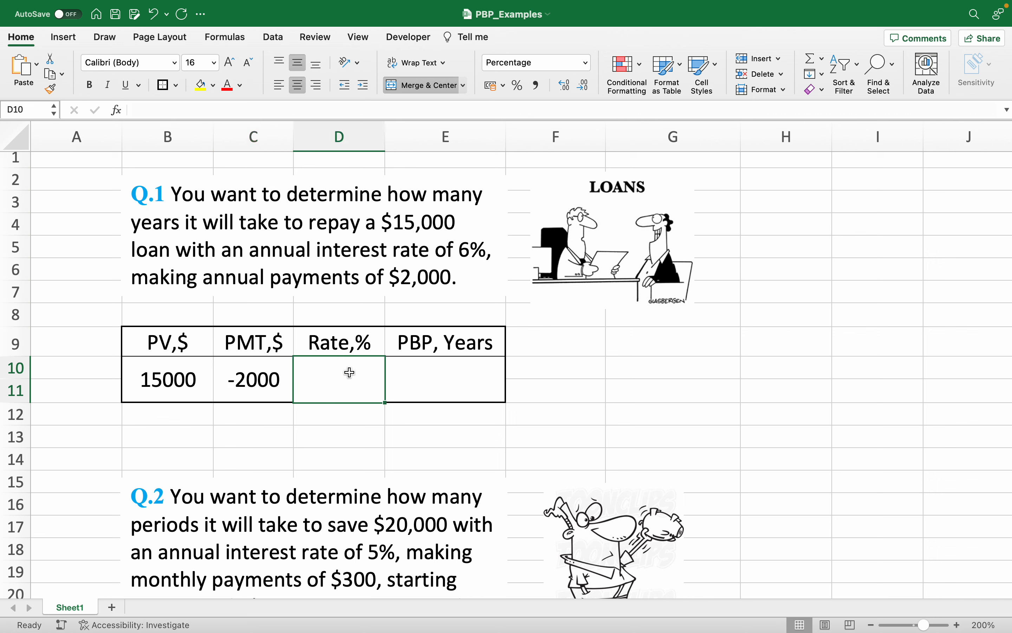
type("6")
key("Tab")
Step: Calculate the Q.1 payback period in E10 with the formula =NPER(D10;C10;B10)
type("=NPER(")
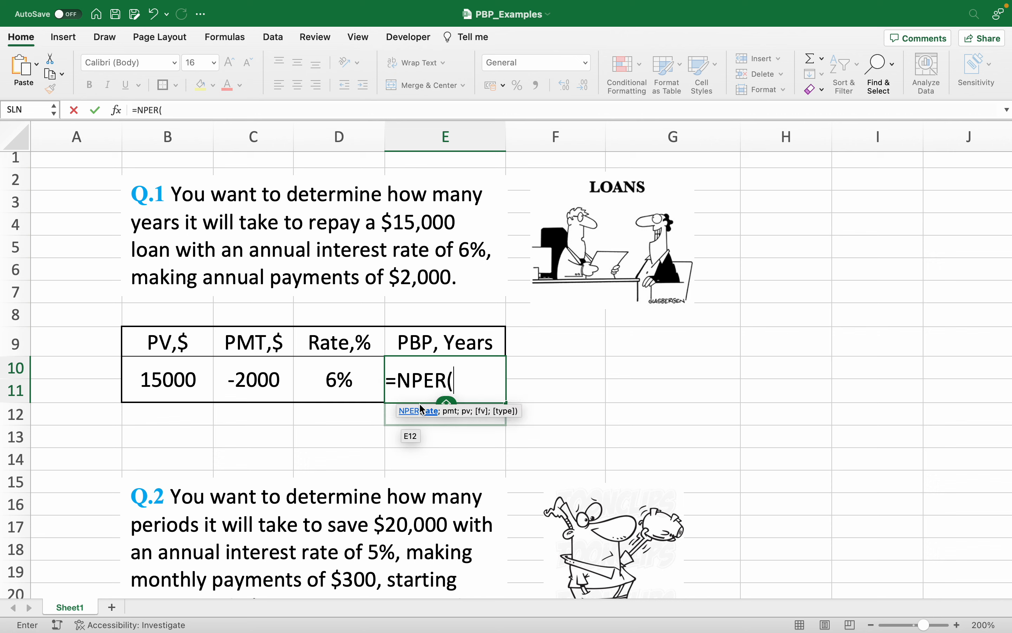
left_click(348, 380)
type(";")
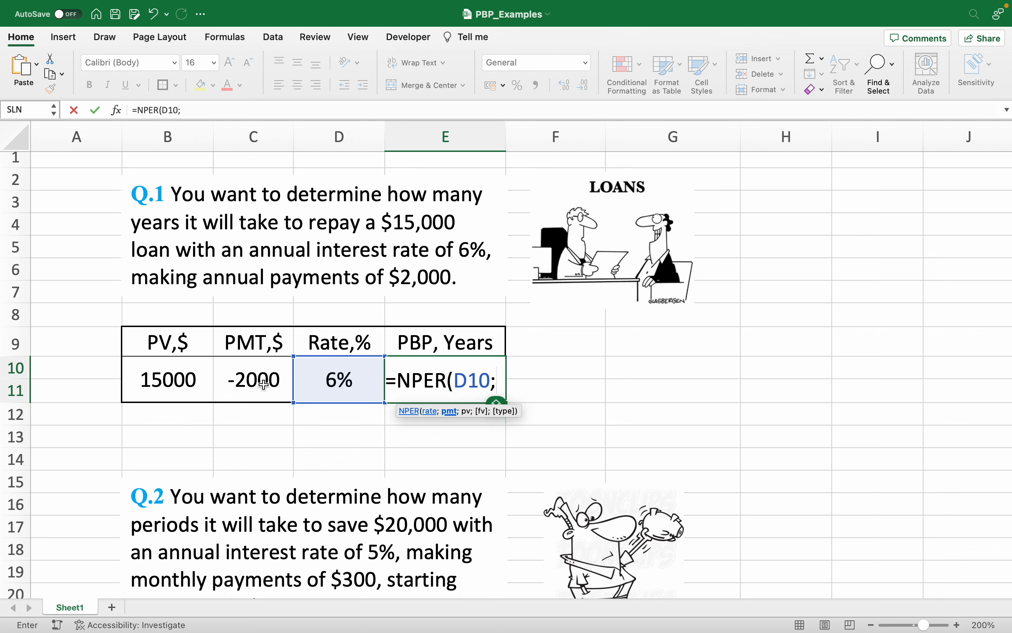
left_click(263, 382)
type(";")
left_click(196, 379)
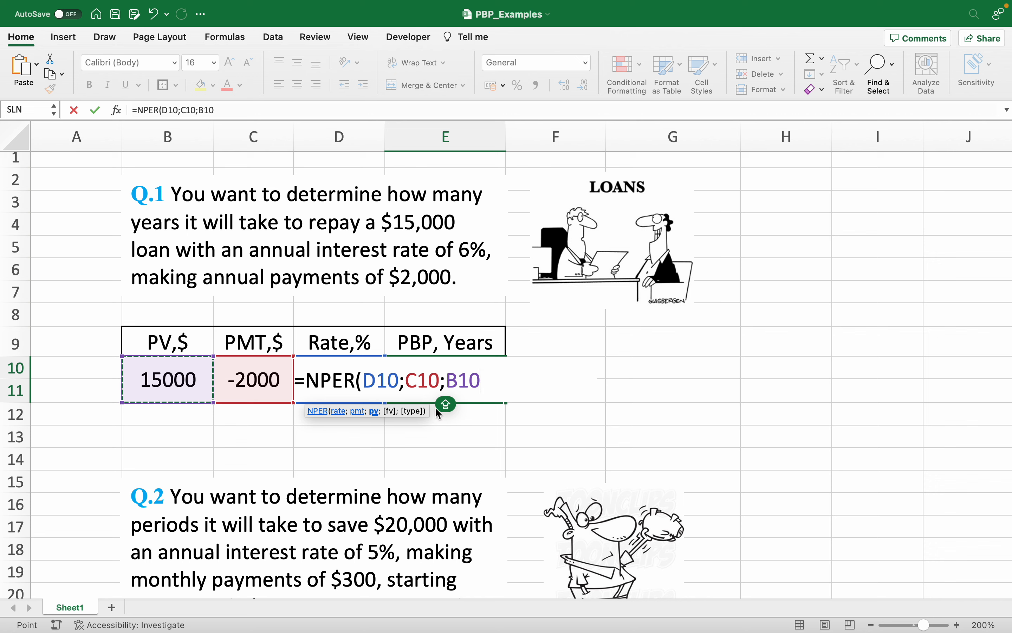
type(")")
key("Return")
left_click_drag(459, 250, 496, 250)
left_click(177, 449)
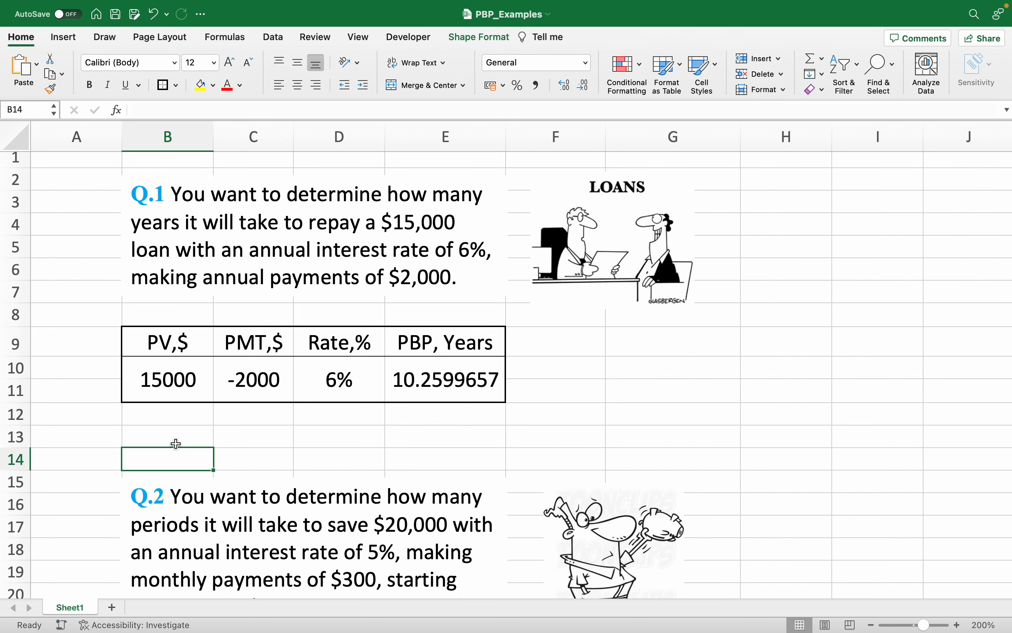
Step: Examine the Q.2 problem text for the interest rate, monthly payment and payment timing
scroll(177, 442, "down", 5)
scroll(177, 442, "down", 1)
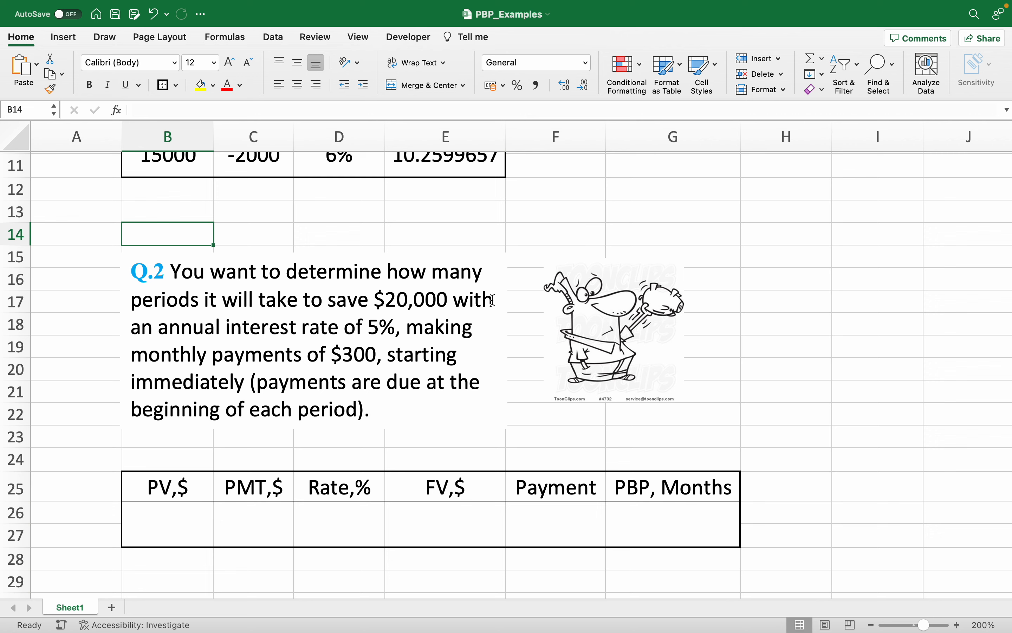
left_click_drag(368, 329, 393, 329)
left_click_drag(333, 355, 376, 354)
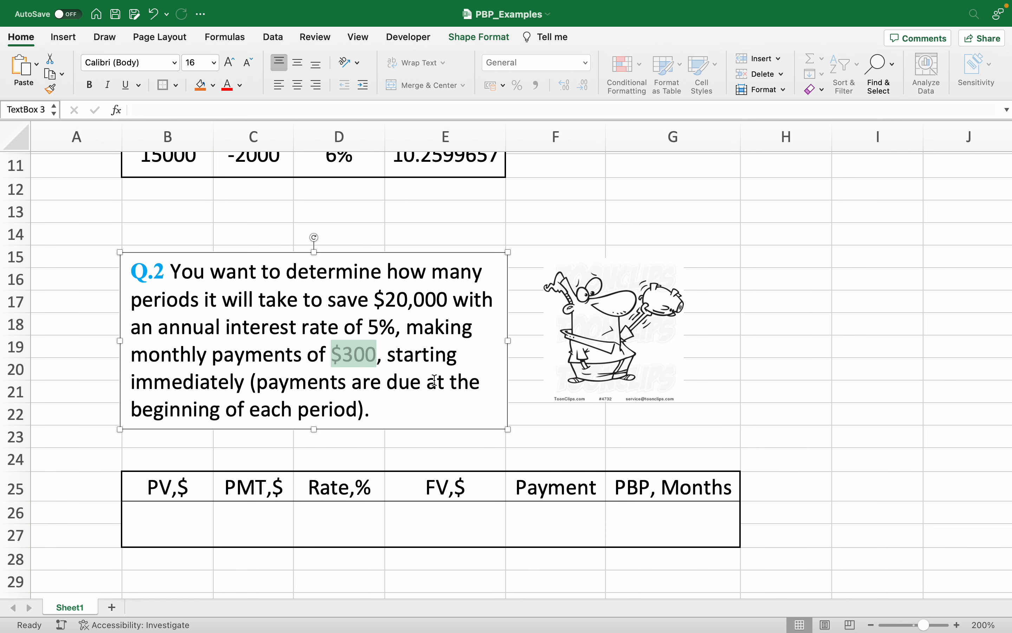
scroll(321, 380, "down", 1)
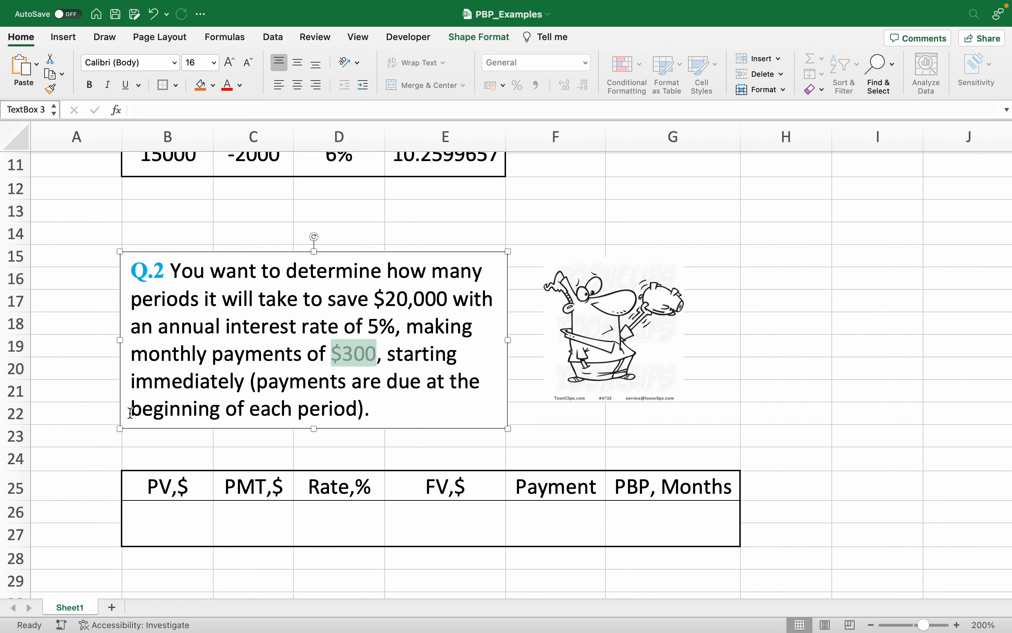
left_click_drag(131, 408, 359, 409)
scroll(360, 413, "down", 1)
Step: Fill in the Q.2 table with a present value of 0 and a monthly payment of -300
left_click(182, 517)
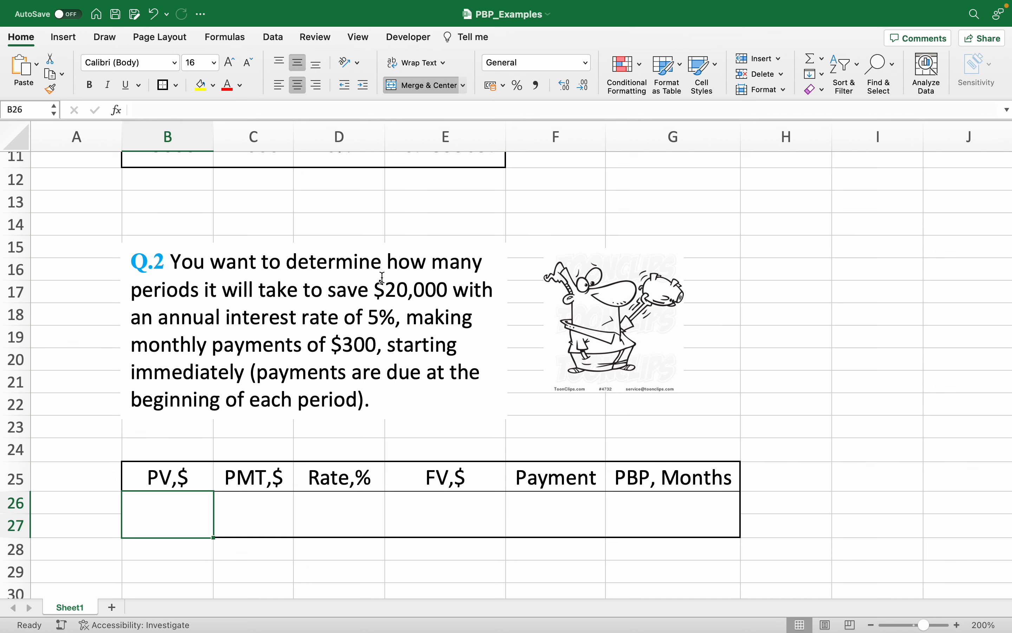
left_click_drag(374, 290, 447, 291)
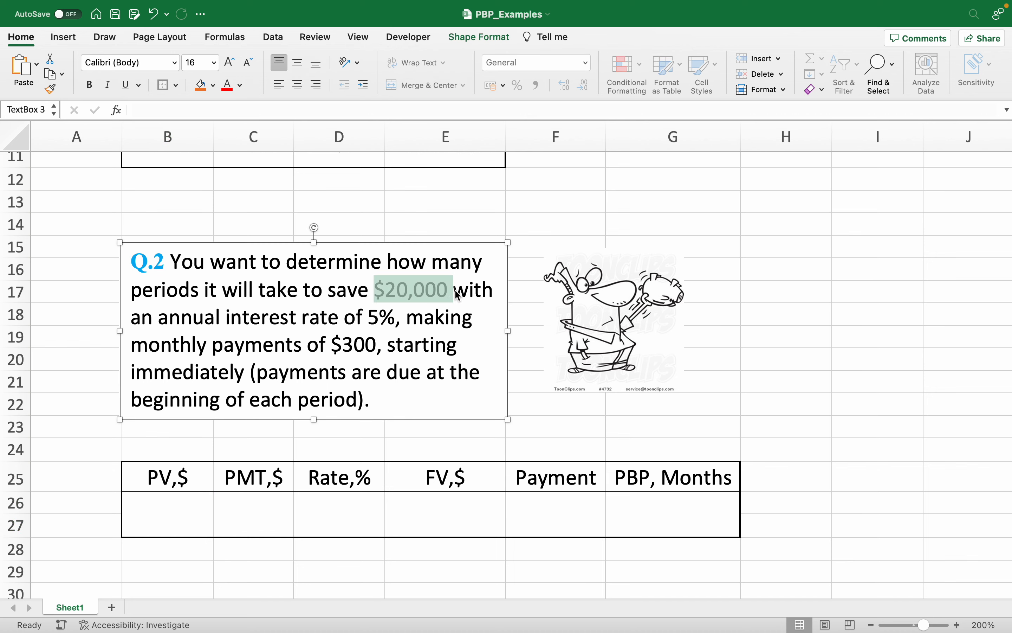
left_click(168, 514)
type("0")
key("Tab")
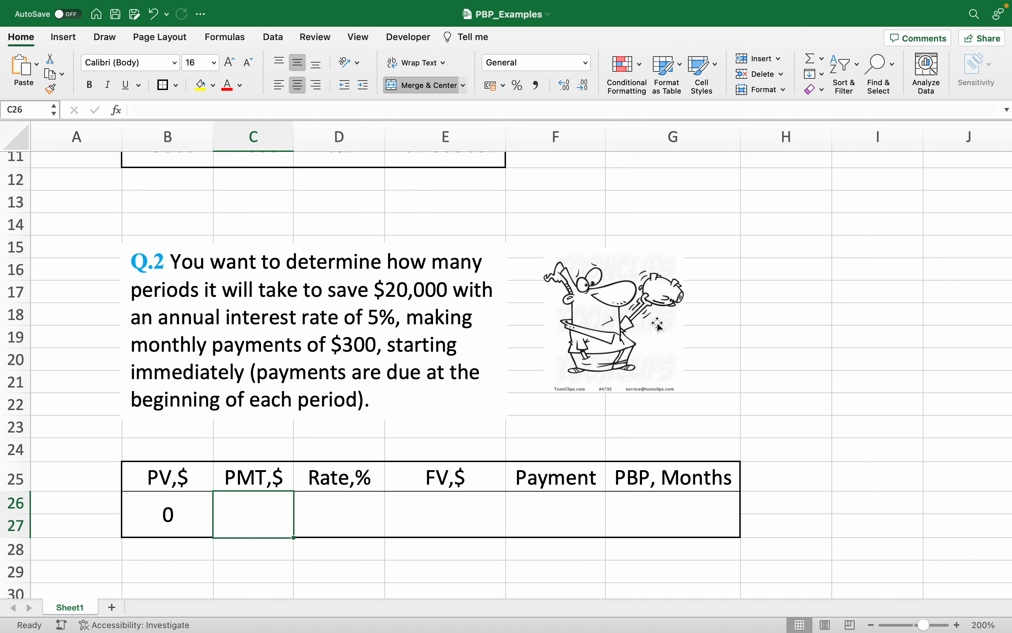
type("-300")
key("Return")
Step: Enter the monthly interest rate in D26 of the Q.2 table as =5%/12
key("Right")
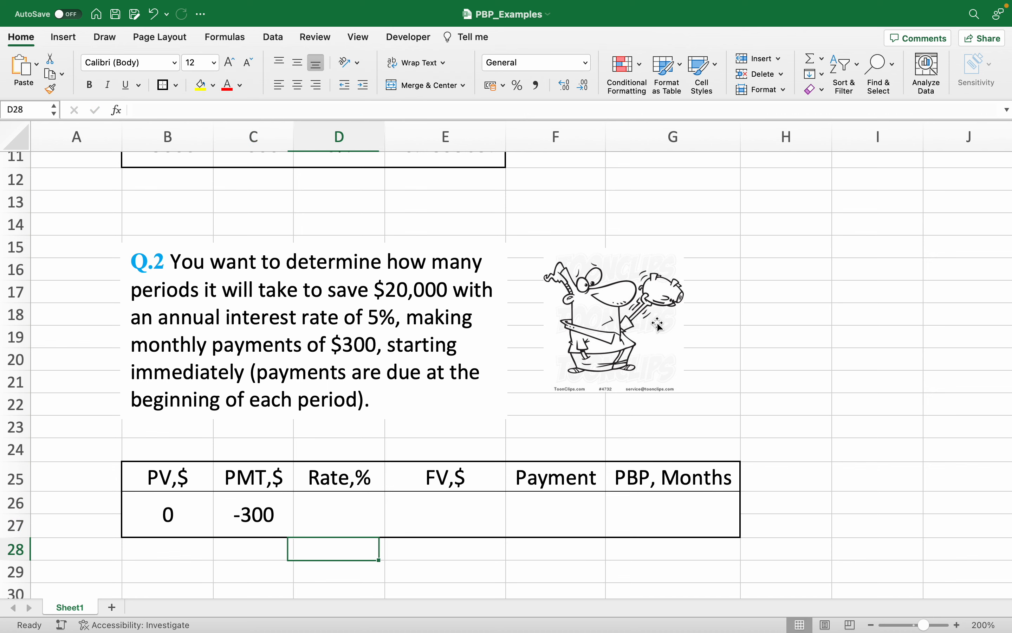
key("Up")
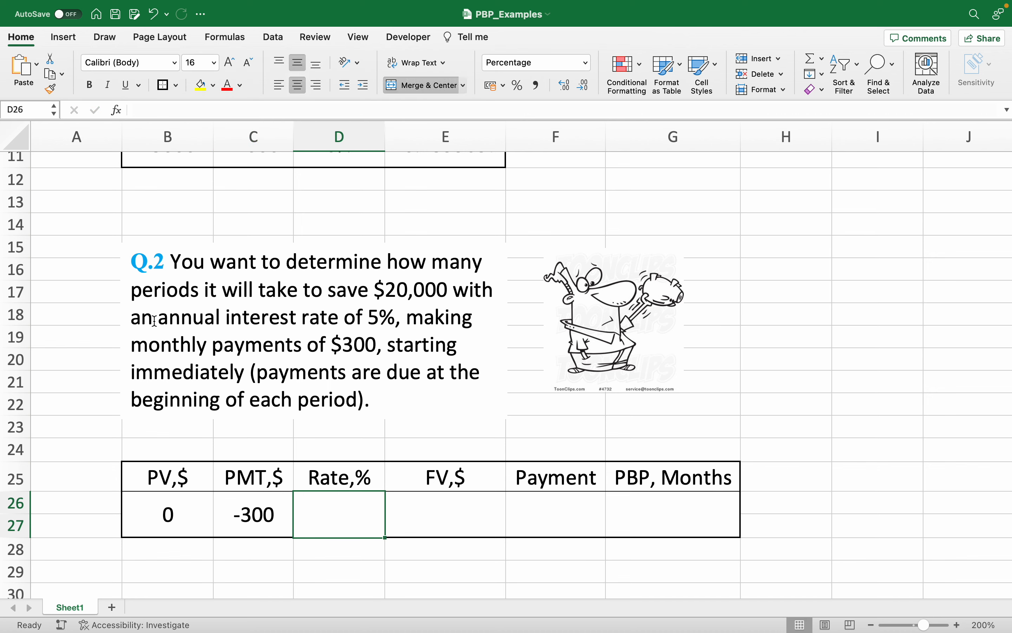
left_click_drag(157, 321, 300, 347)
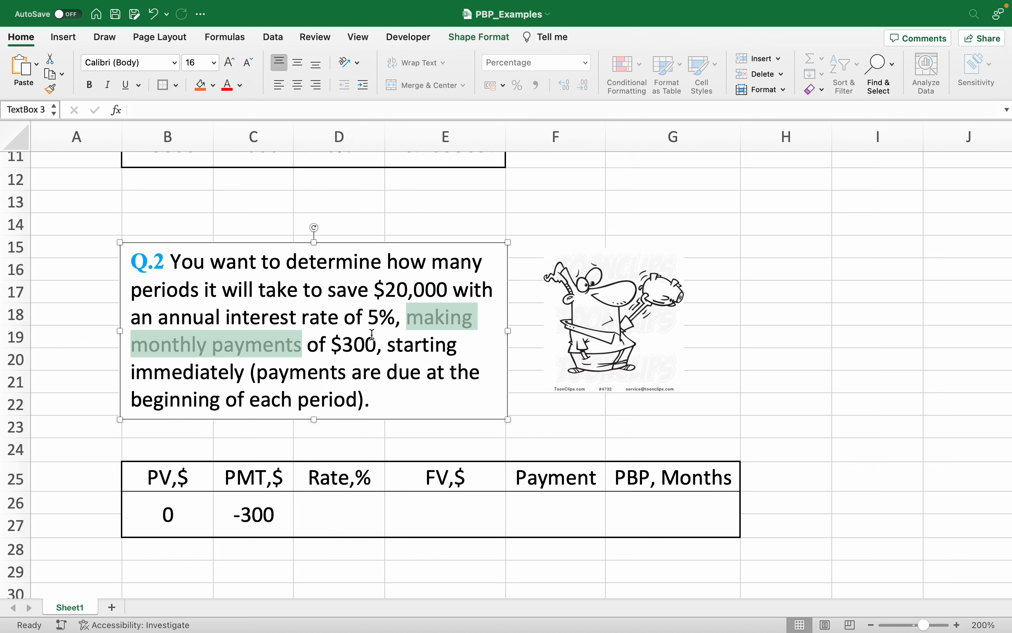
left_click_drag(344, 318, 396, 318)
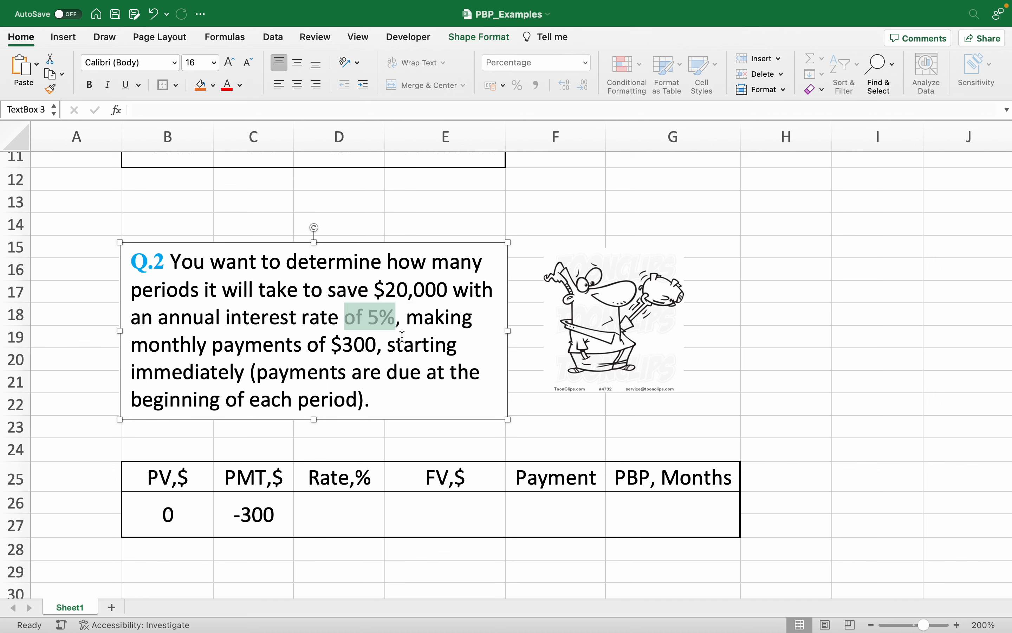
left_click(393, 317)
left_click(334, 524)
type("=5%/12")
key("Return")
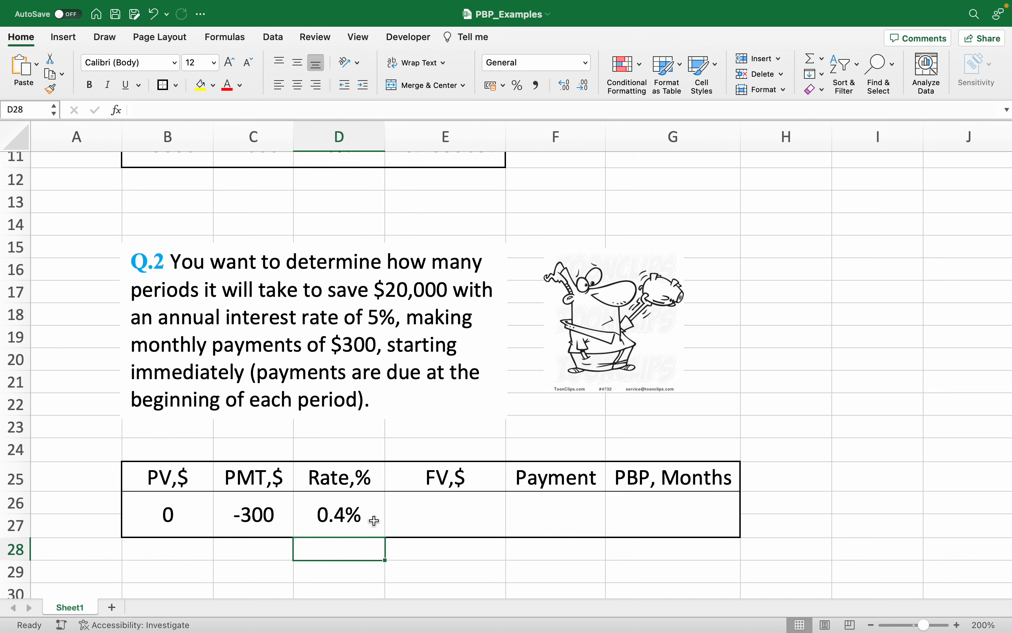
Step: Enter the Q.2 savings target of 20000 under FV,$
left_click(429, 513)
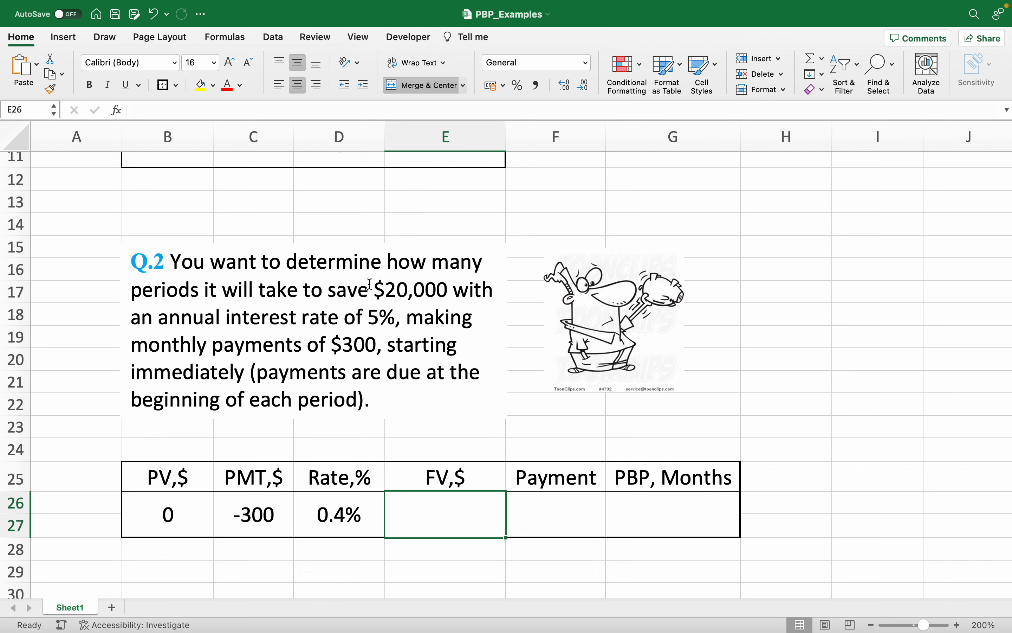
left_click_drag(373, 289, 442, 288)
left_click(476, 521)
type("20000")
Step: Enter Beginning as the payment timing under Payment in the Q.2 table
left_click_drag(256, 372, 131, 404)
left_click(552, 523)
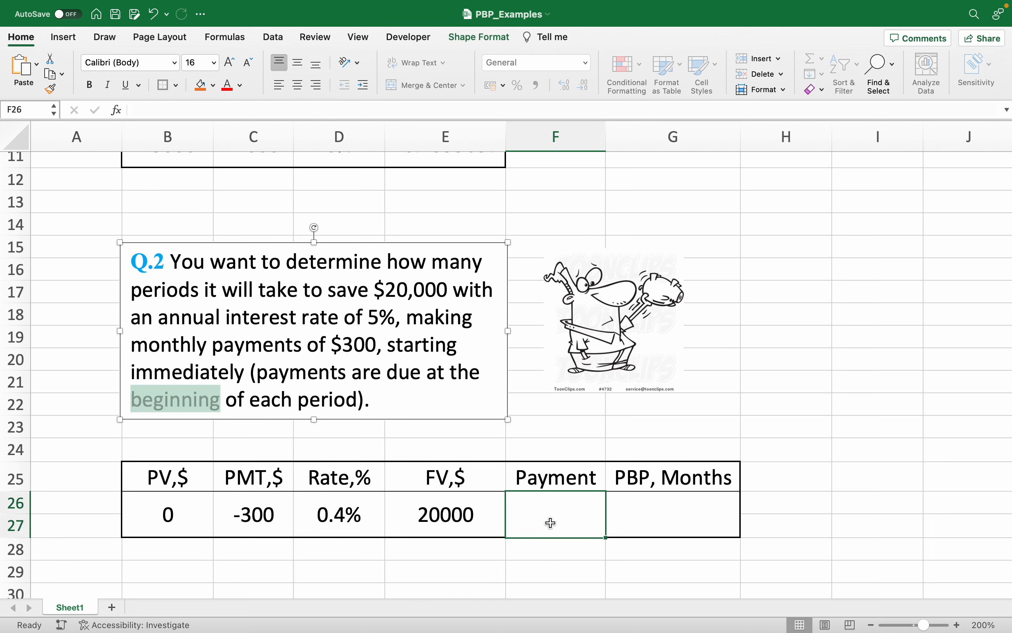
type("bEG")
key("BackSpace")
key("BackSpace")
key("BackSpace")
type("Beginning")
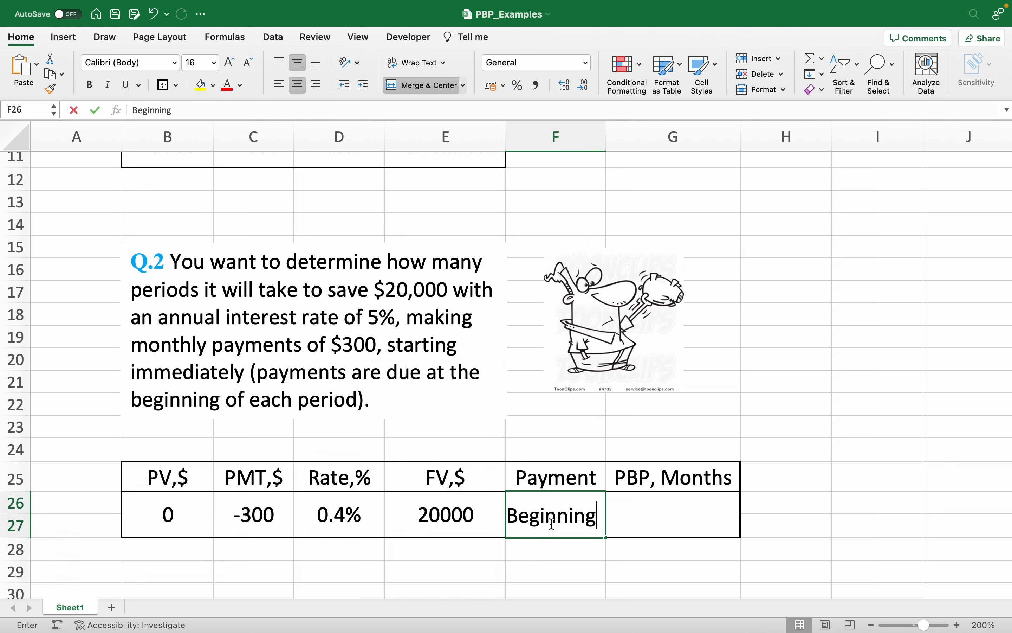
key("Return")
Step: Calculate the Q.2 number of months in G26 with the formula =NPER(D26;C26;B26;E26;1)
left_click(660, 518)
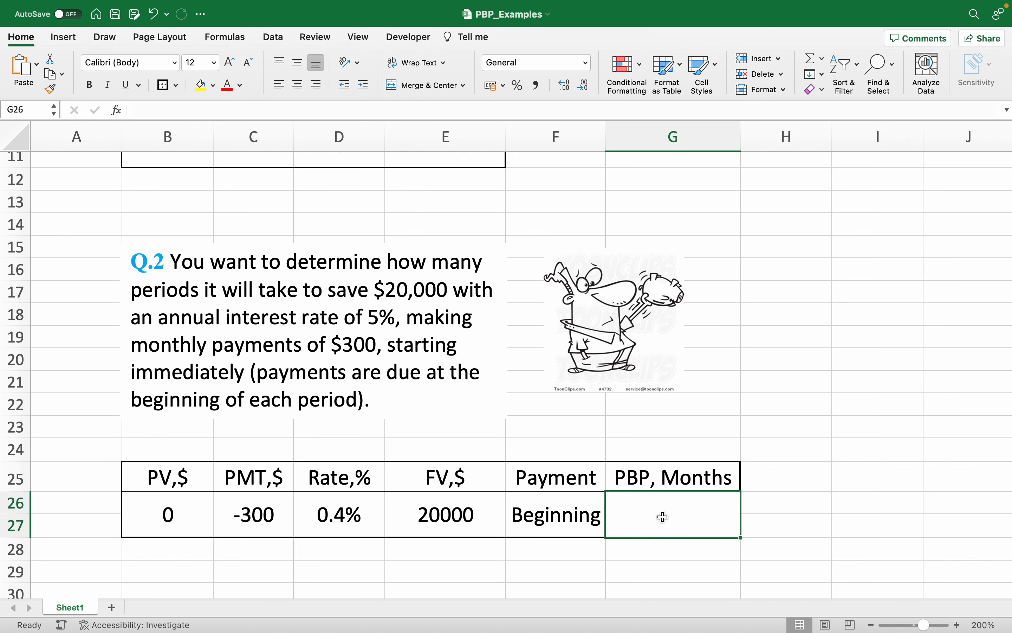
type("=NPER")
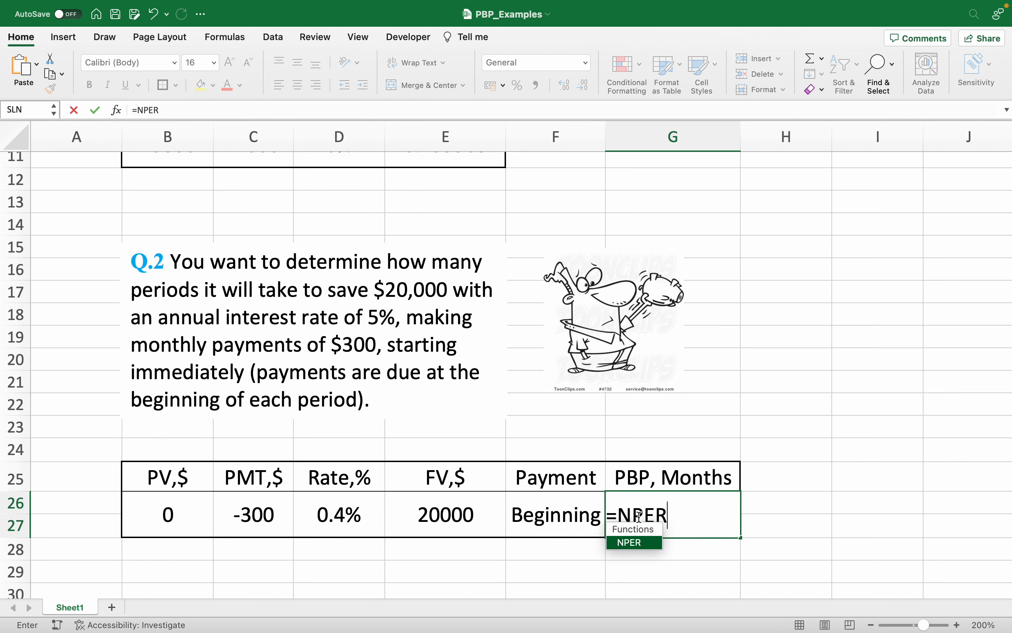
double_click(636, 543)
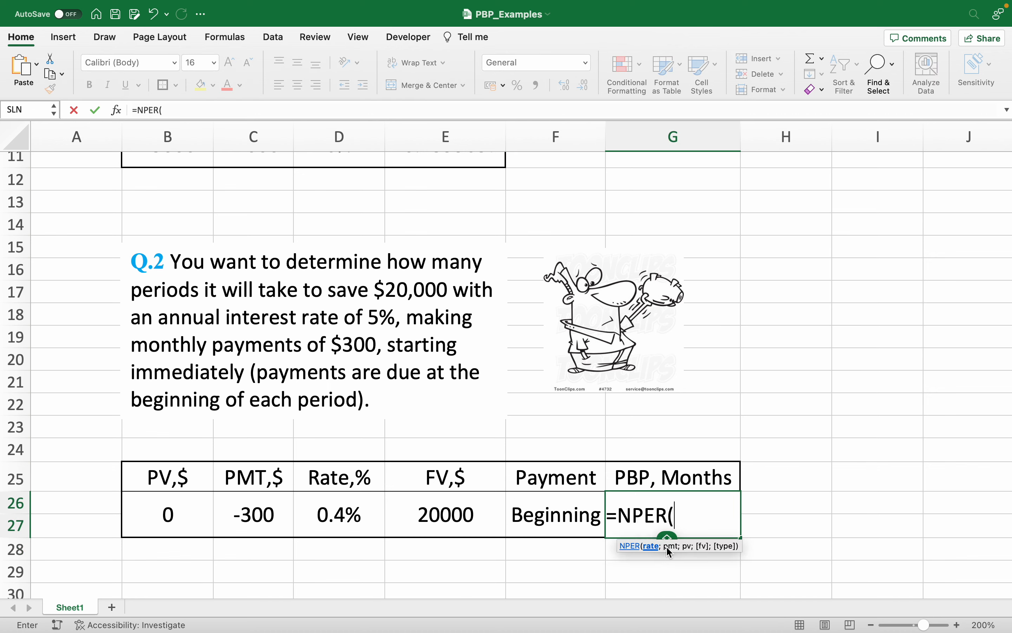
left_click(352, 511)
type(";")
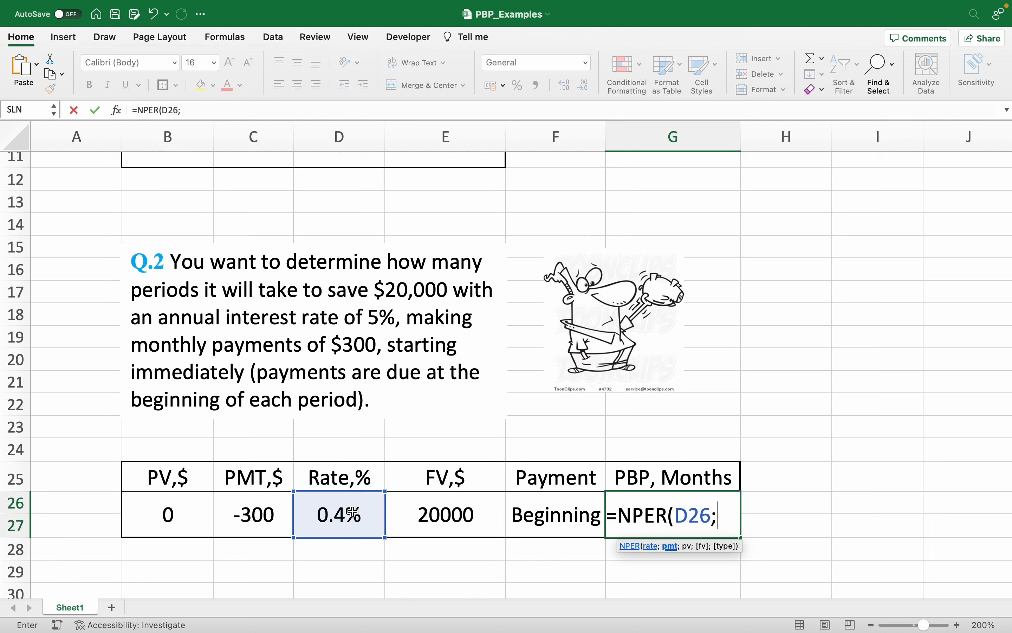
left_click(257, 518)
type(";")
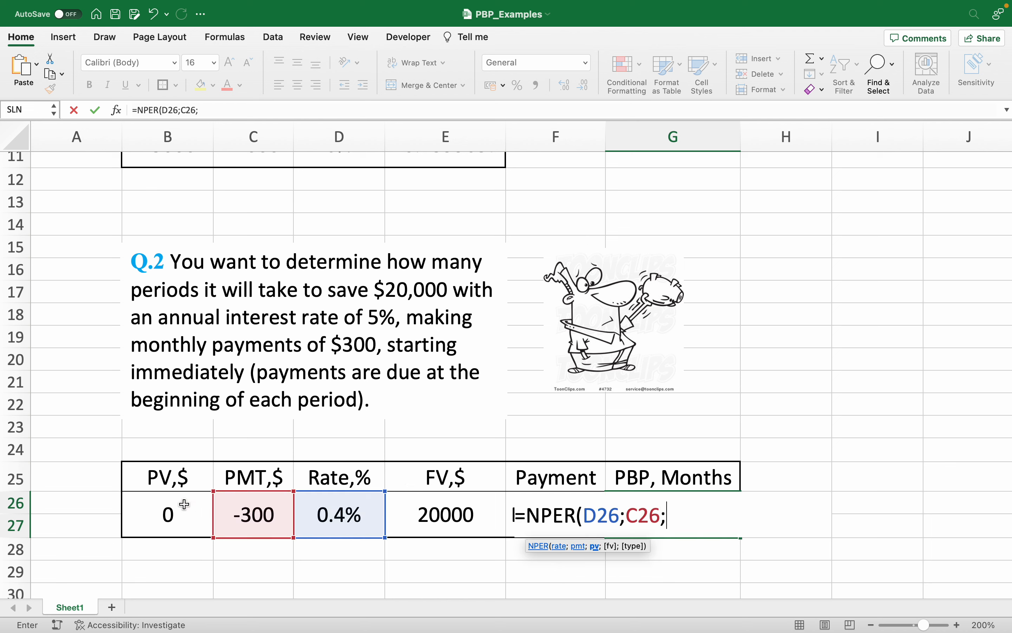
left_click(188, 517)
type(";")
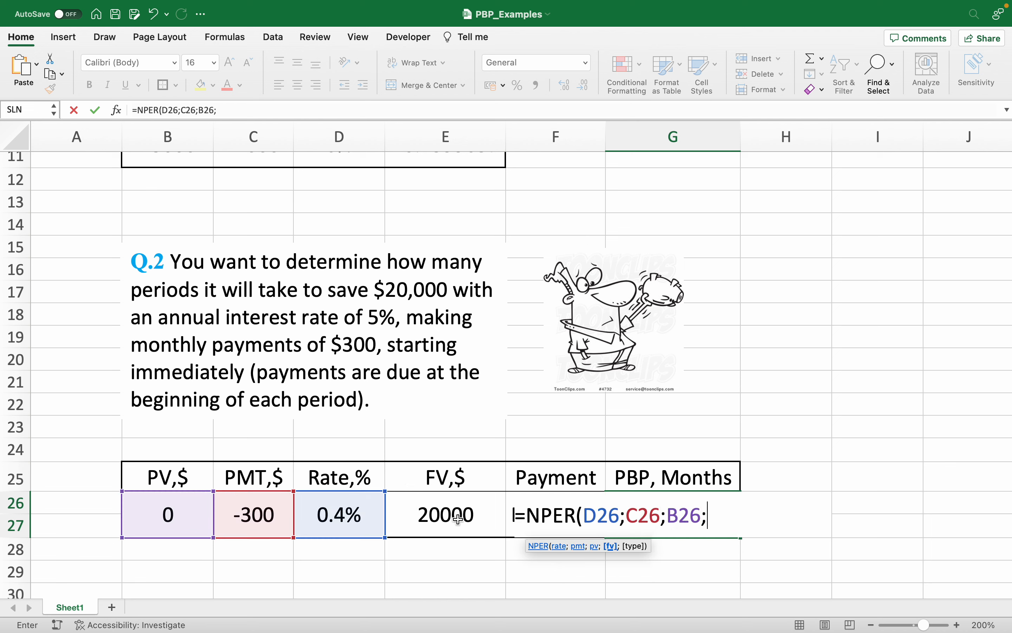
left_click(458, 519)
type(";")
double_click(707, 562)
type(")")
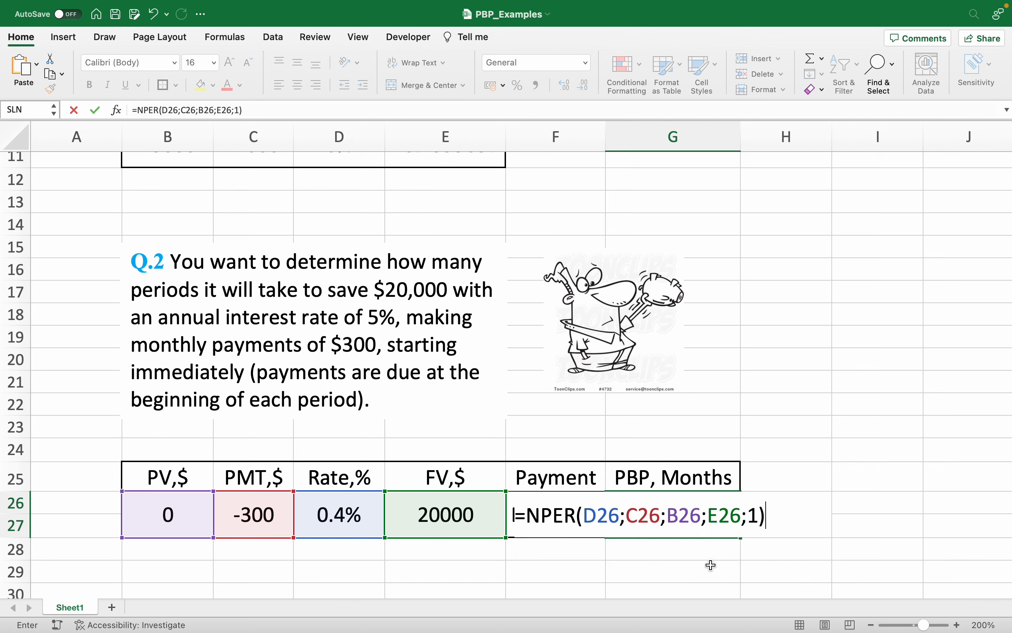
key("Return")
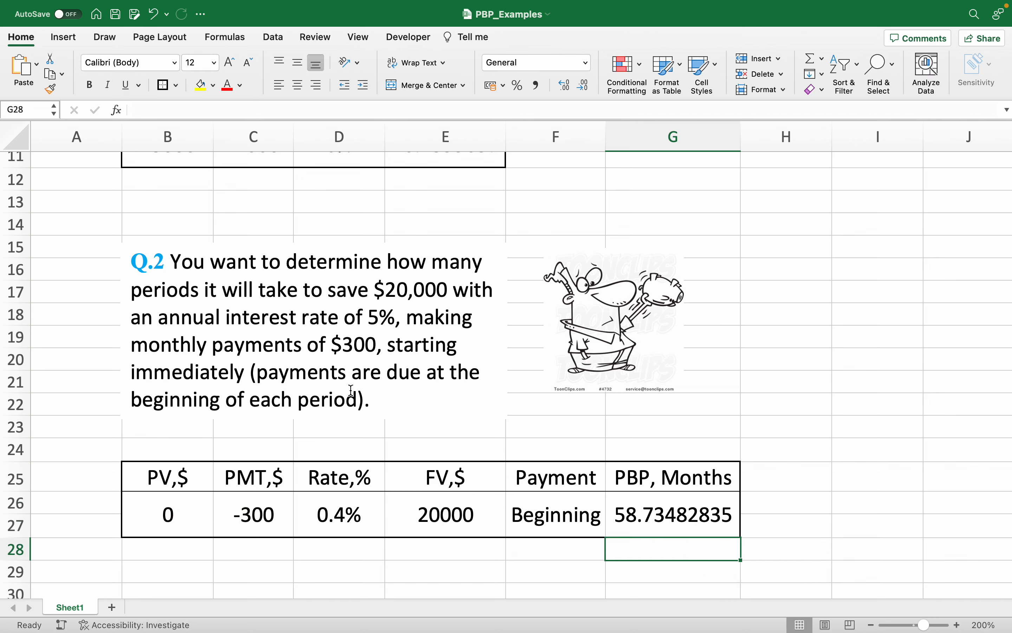
left_click_drag(385, 289, 454, 291)
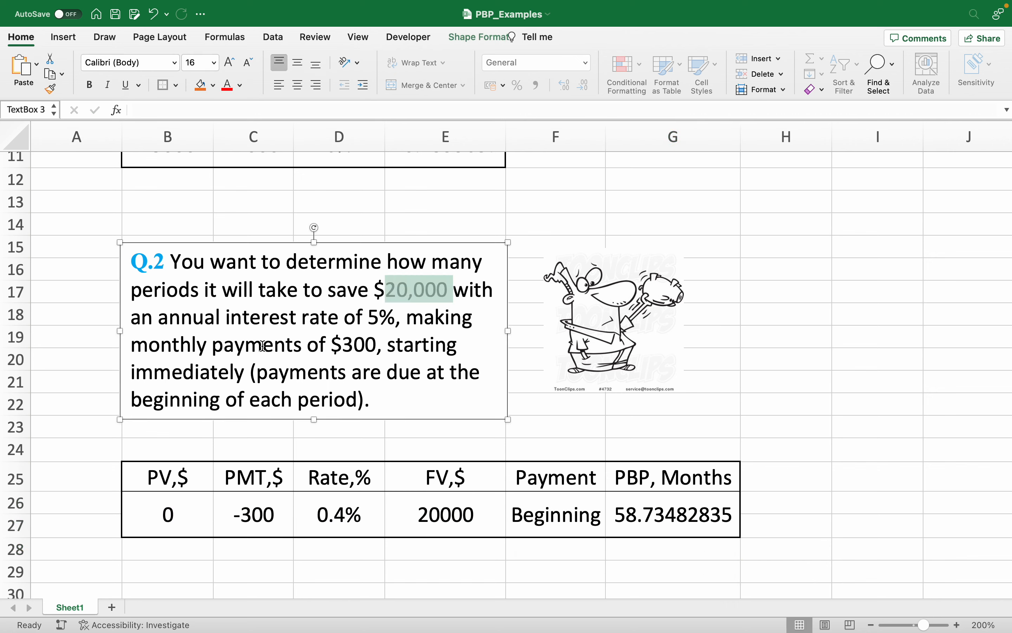
left_click_drag(131, 345, 406, 318)
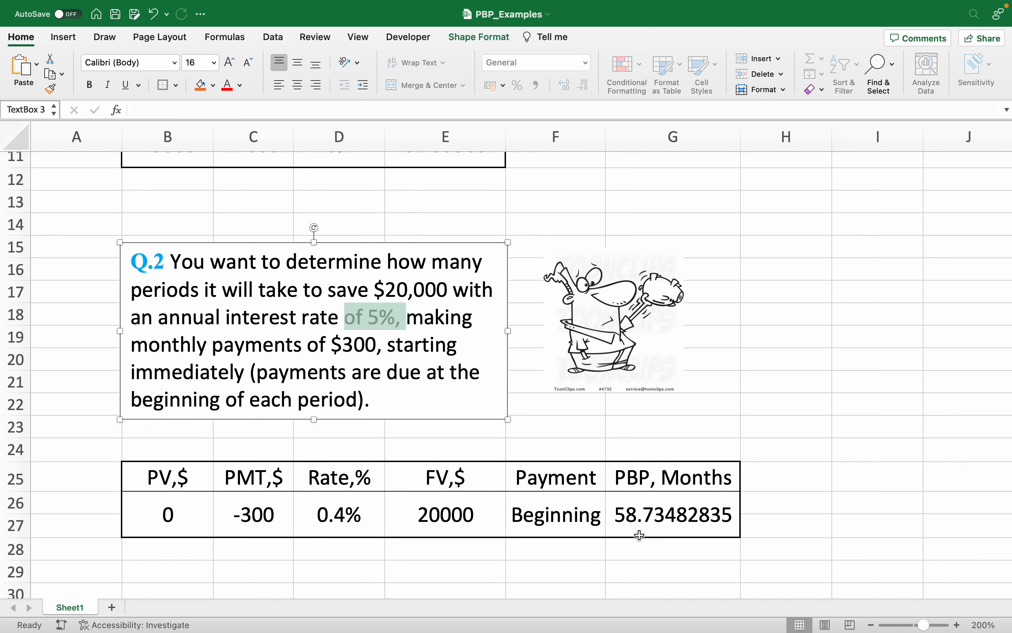